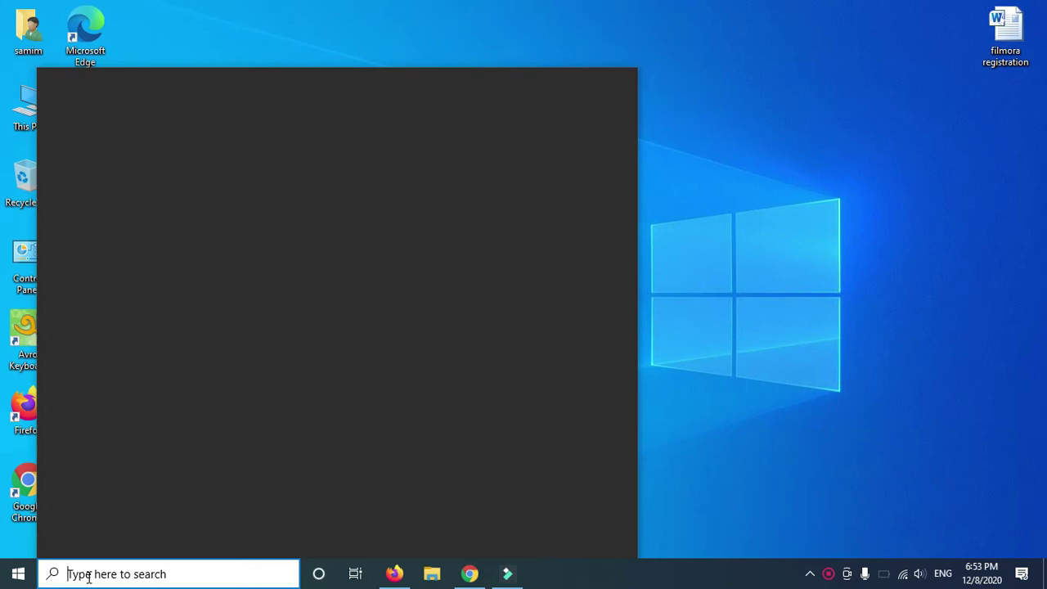
# Open Disk Cleanup, choose drive C: for cleaning, and move the cleanup window away from the screen edge.
pyautogui.write('DISK')
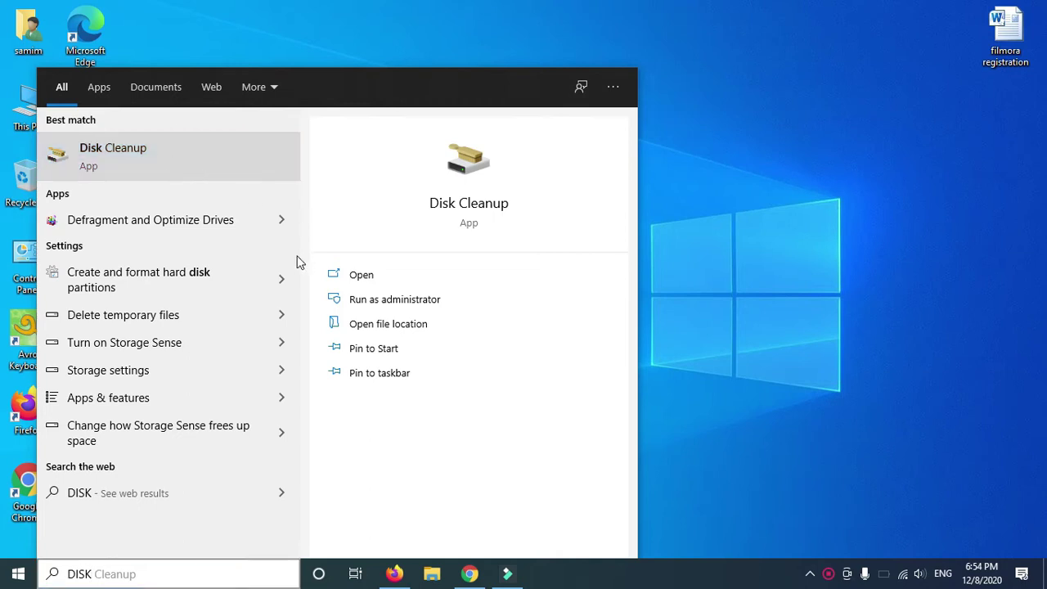
pyautogui.click(263, 150)
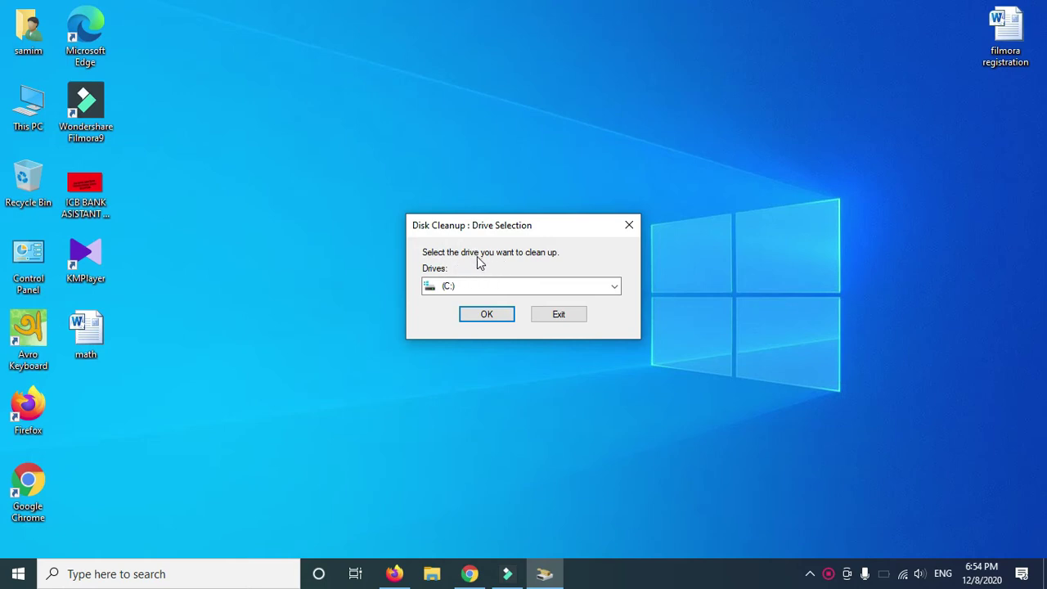
pyautogui.click(475, 317)
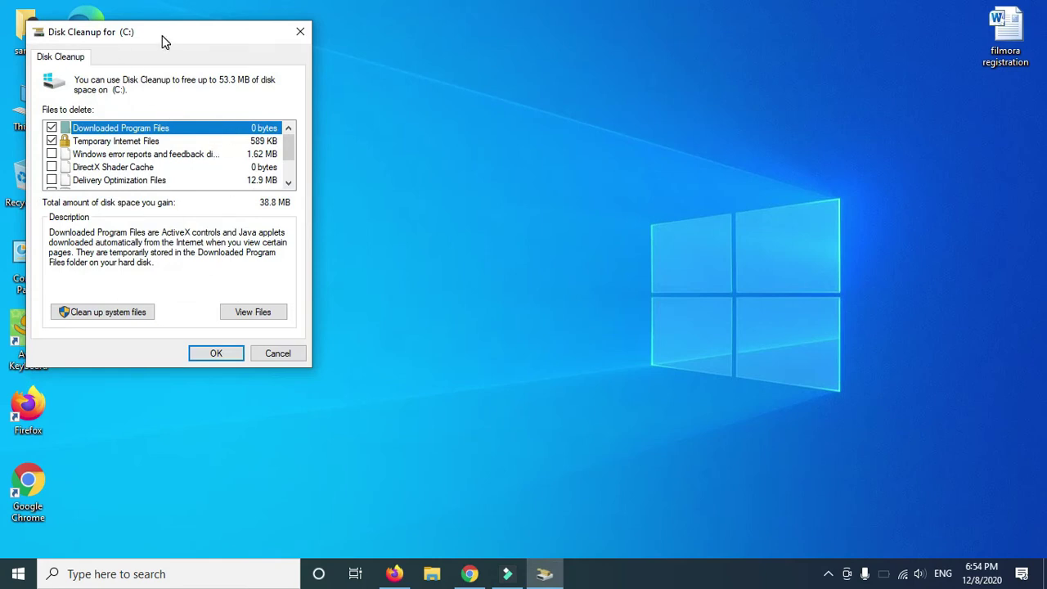
pyautogui.moveTo(164, 38); pyautogui.dragTo(274, 84)
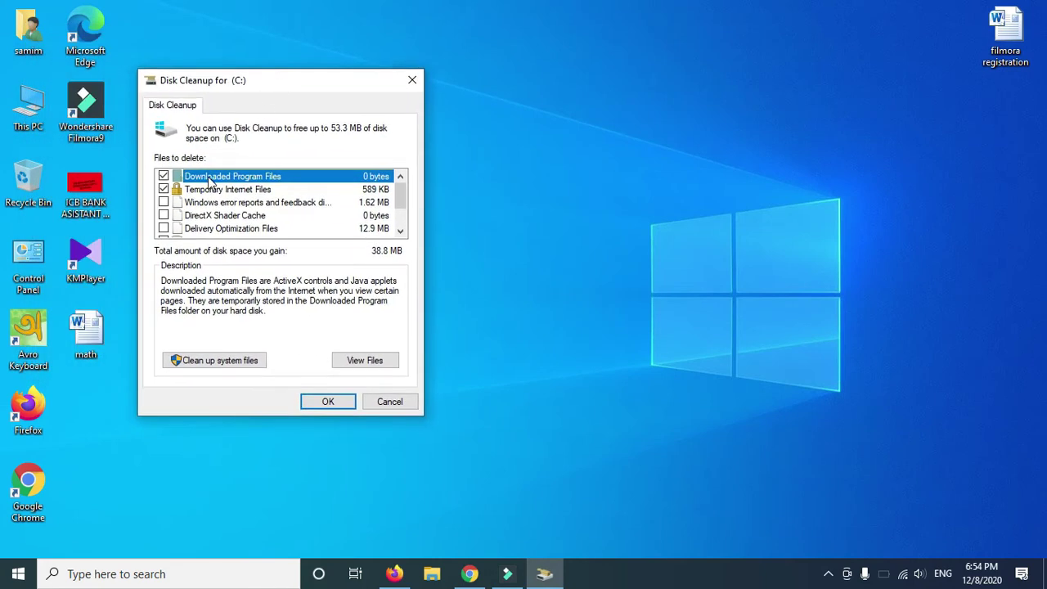
# Exclude Downloaded Program Files and mark Windows error reports, DirectX Shader Cache, Delivery Optimization Files, Recycle Bin and Temporary files for deletion.
pyautogui.scroll(-1, 298, 198)
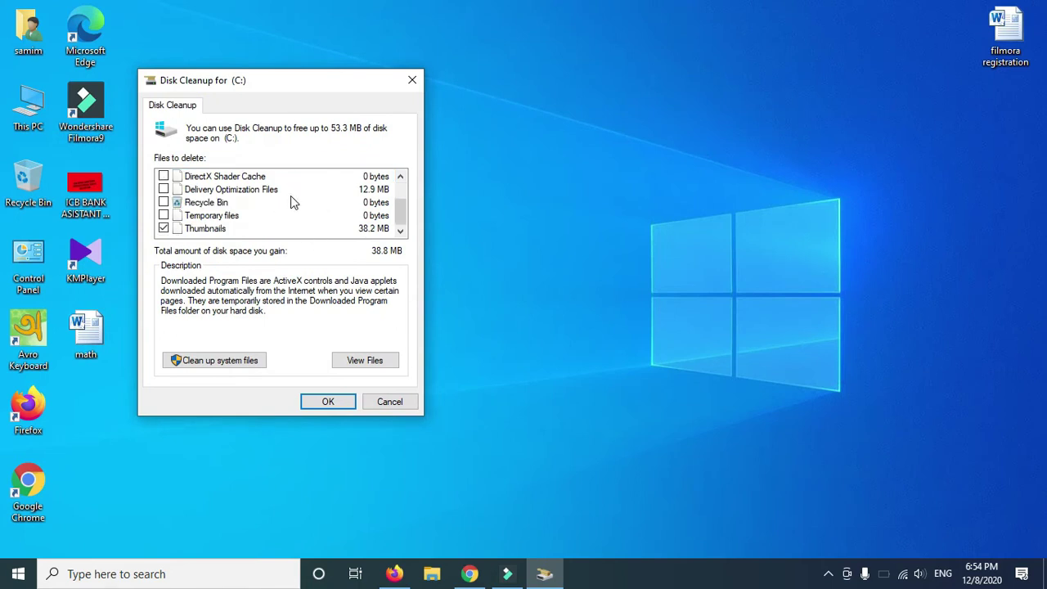
pyautogui.scroll(1, 245, 236)
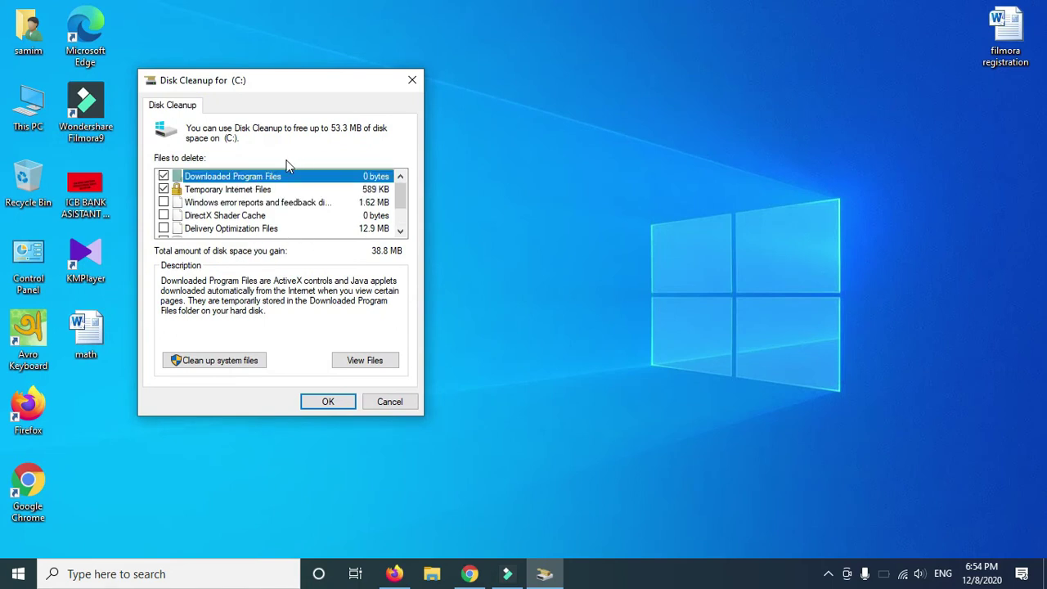
pyautogui.click(165, 176)
pyautogui.click(173, 204)
pyautogui.click(164, 202)
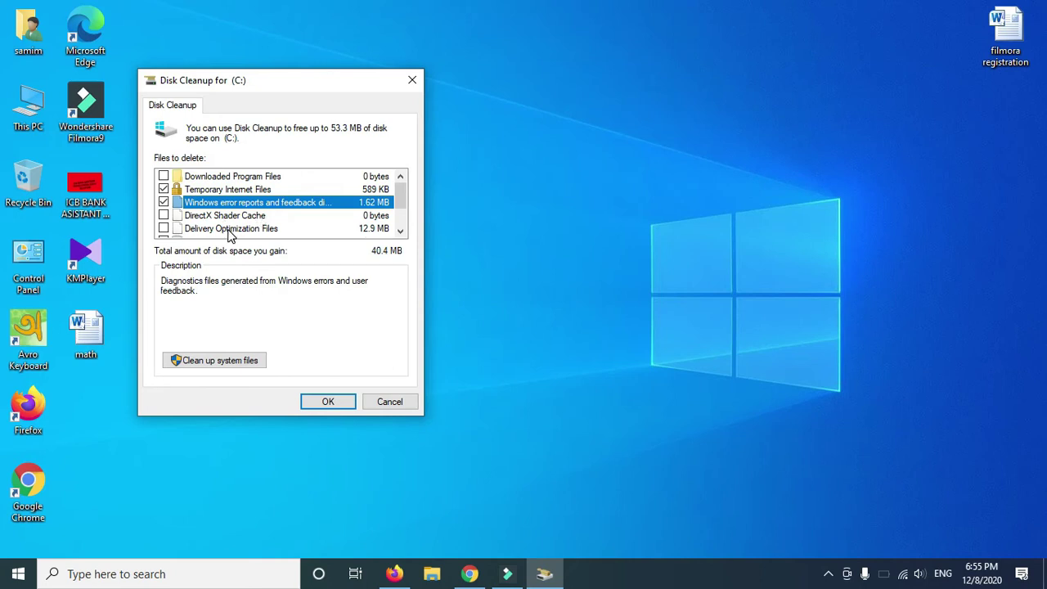
pyautogui.click(164, 216)
pyautogui.scroll(-1, 211, 219)
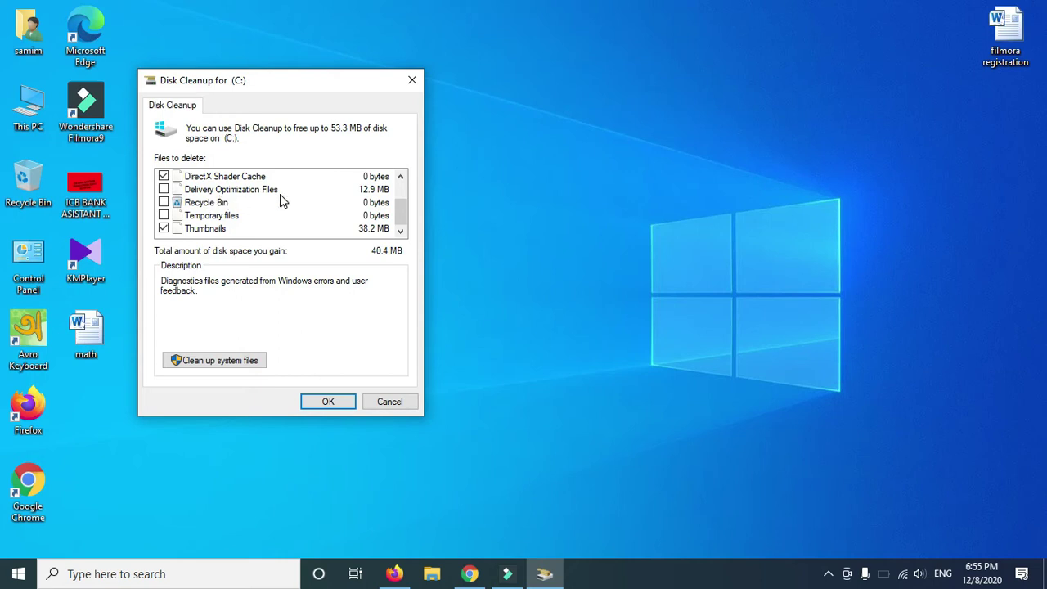
pyautogui.click(163, 189)
pyautogui.click(164, 202)
pyautogui.click(164, 215)
pyautogui.moveTo(399, 205)
pyautogui.mouseDown()
pyautogui.moveTo(398, 191)
pyautogui.moveTo(408, 219)
pyautogui.mouseUp()
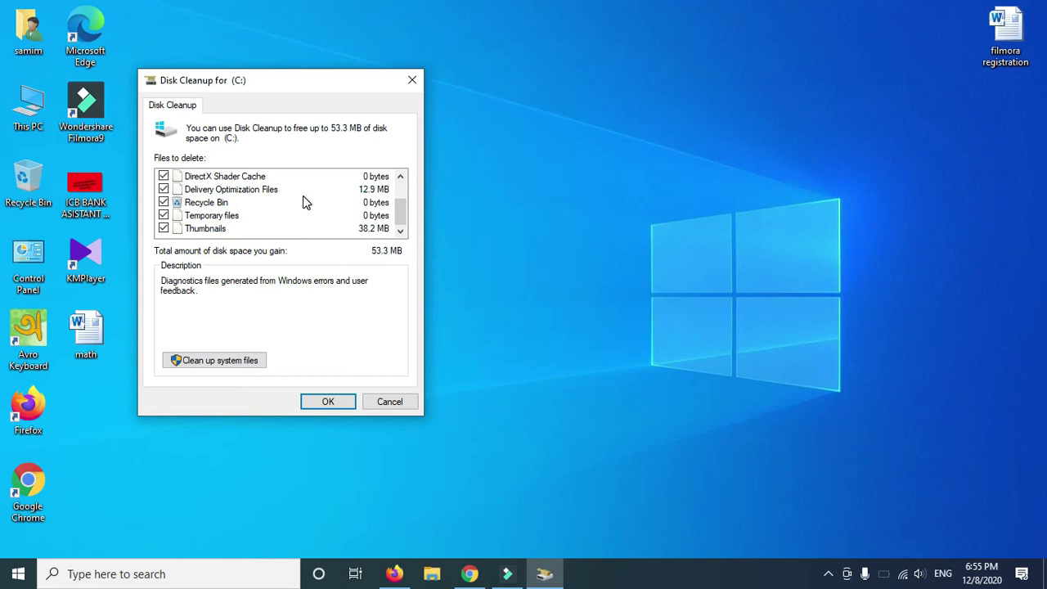
# Rescan drive C: with system files included, mark Microsoft Defender Antivirus and Windows error reports for deletion, and exclude Downloaded Program Files.
pyautogui.click(217, 365)
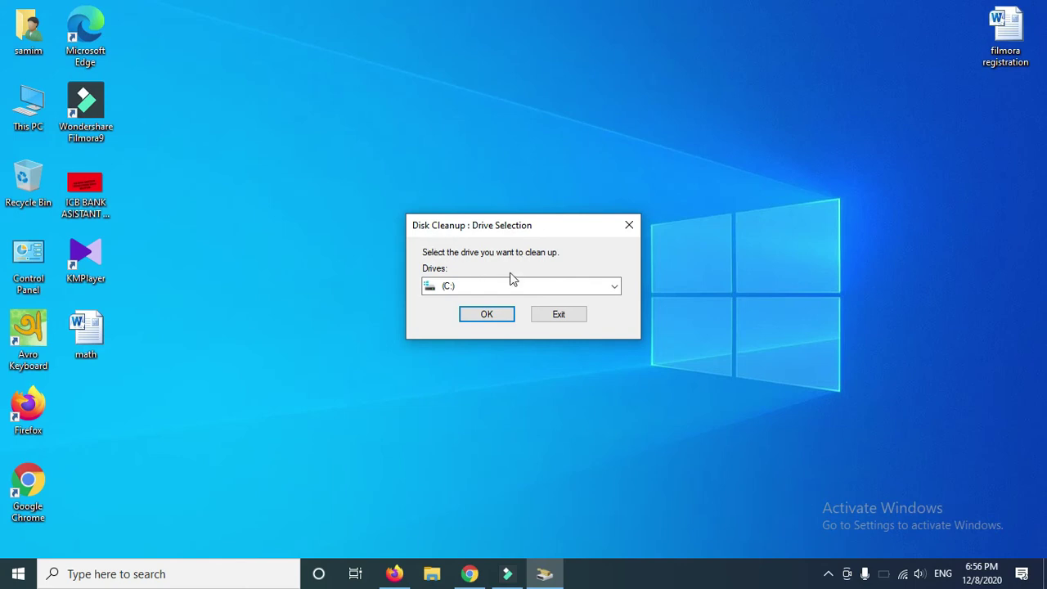
pyautogui.click(479, 320)
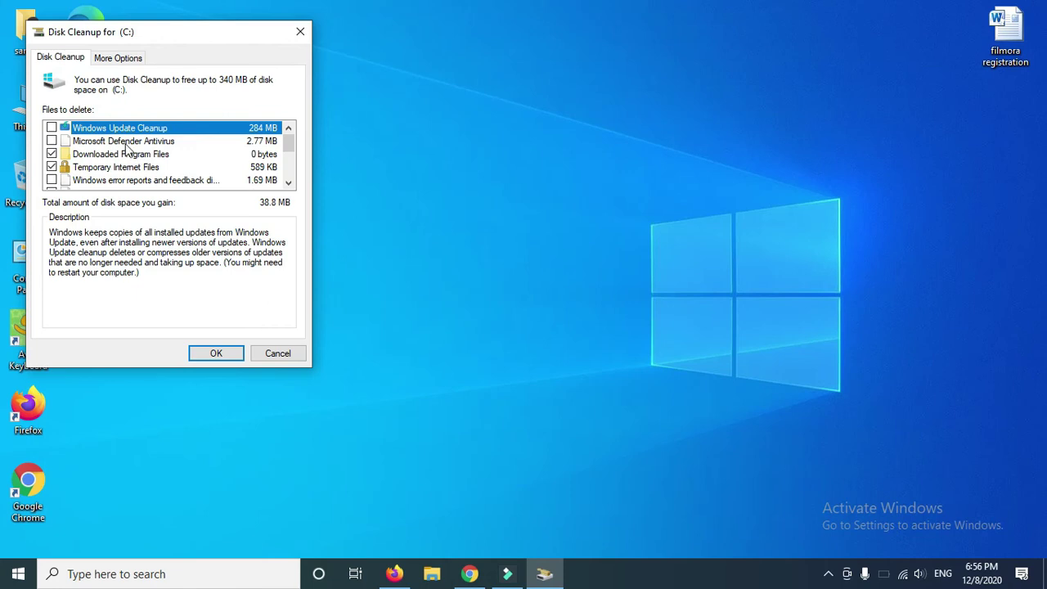
pyautogui.click(52, 140)
pyautogui.click(51, 154)
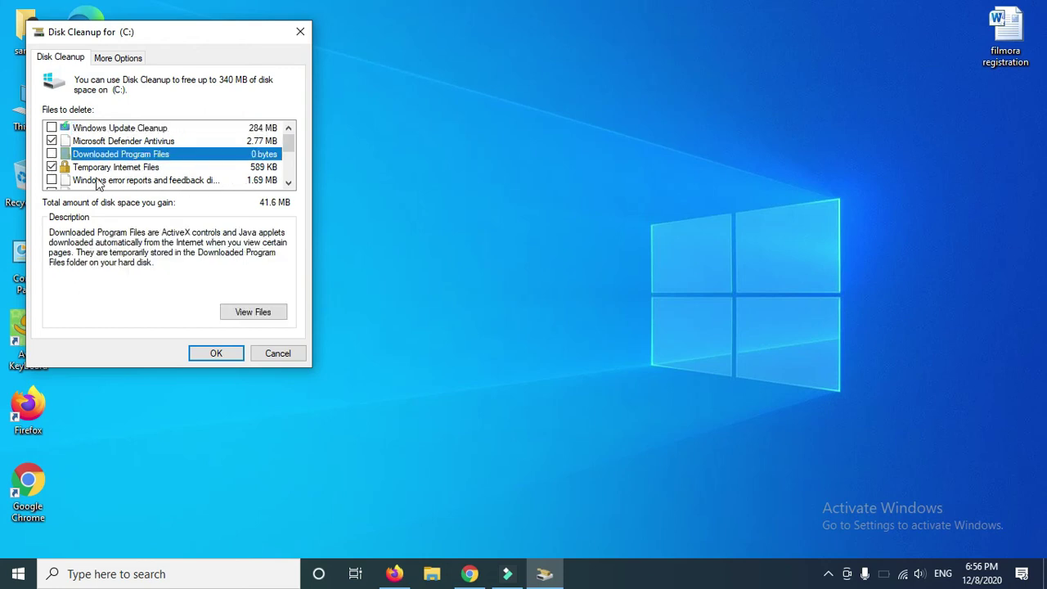
pyautogui.click(53, 180)
# Add Delivery Optimization Files, Language Resource Files and Recycle Bin to the cleanup, and permanently delete all marked files.
pyautogui.scroll(-1, 148, 174)
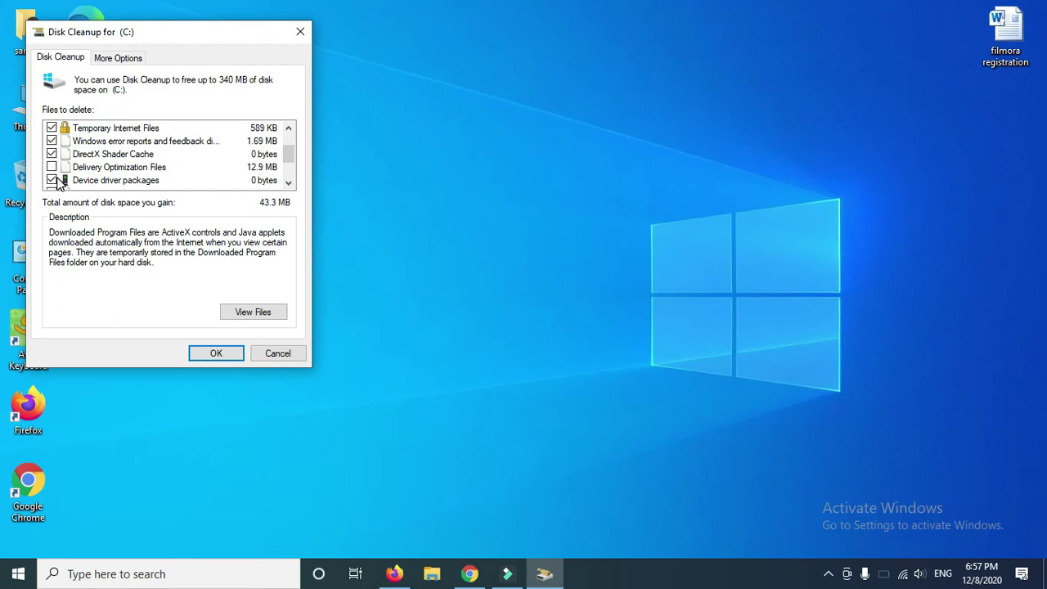
pyautogui.click(52, 167)
pyautogui.scroll(-2, 94, 170)
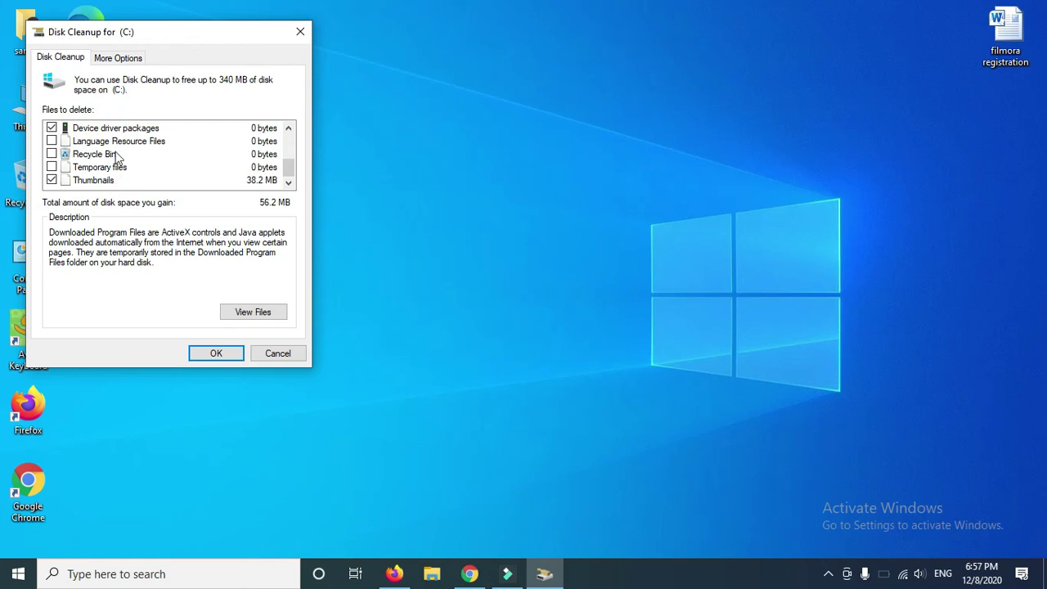
pyautogui.click(51, 141)
pyautogui.click(51, 153)
pyautogui.scroll(3, 150, 173)
pyautogui.scroll(-1, 163, 186)
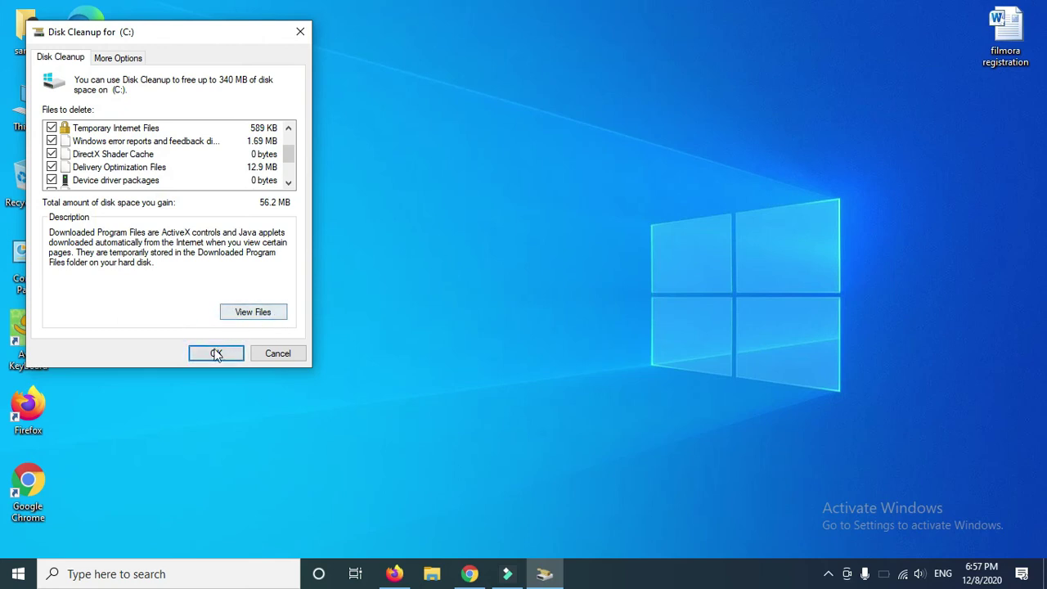
pyautogui.click(212, 355)
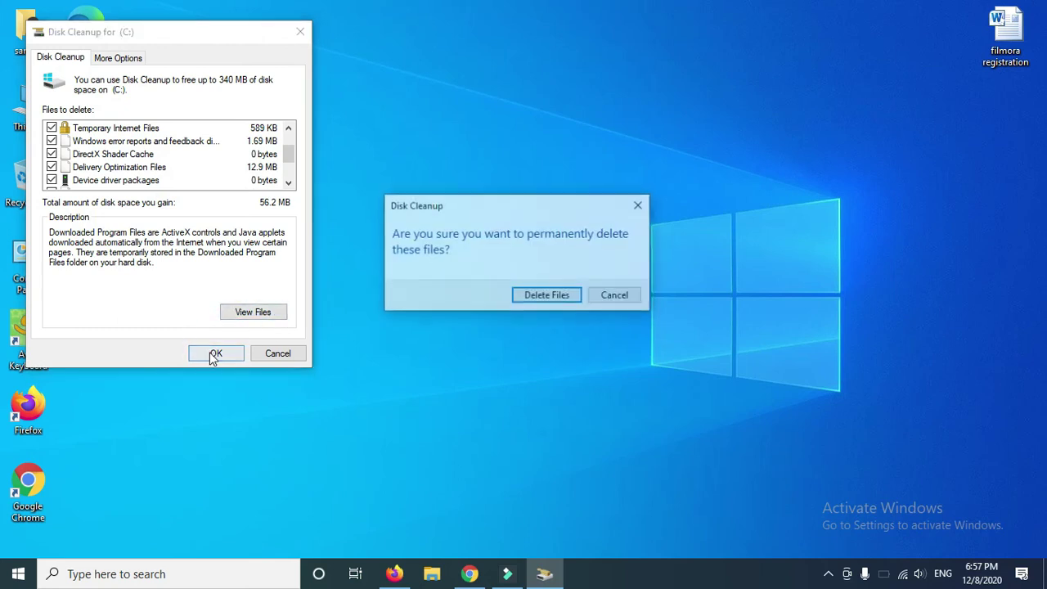
pyautogui.click(529, 299)
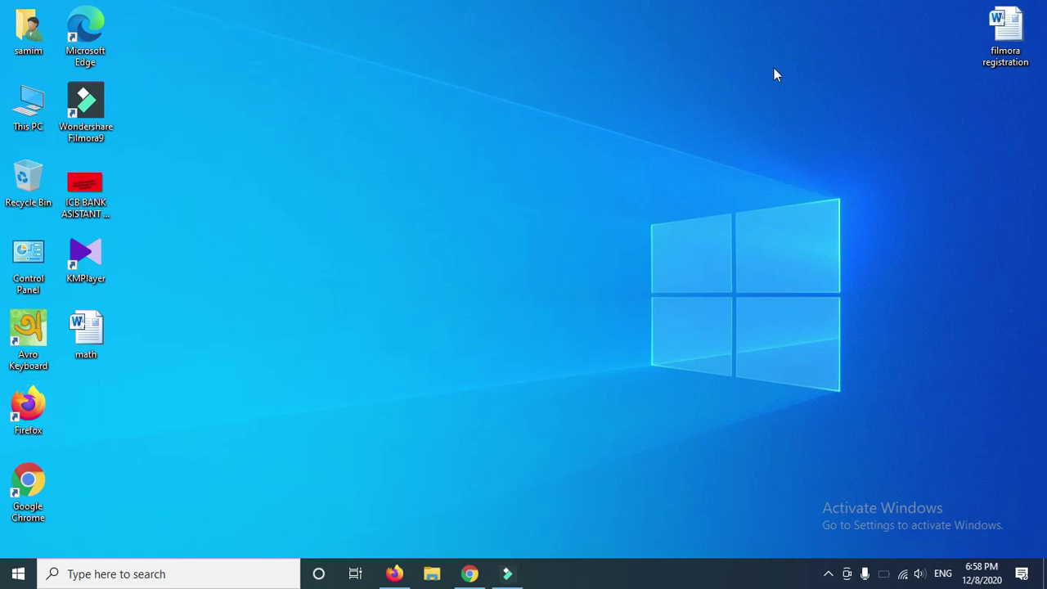
pyautogui.moveTo(1005, 184); pyautogui.dragTo(15, 541)
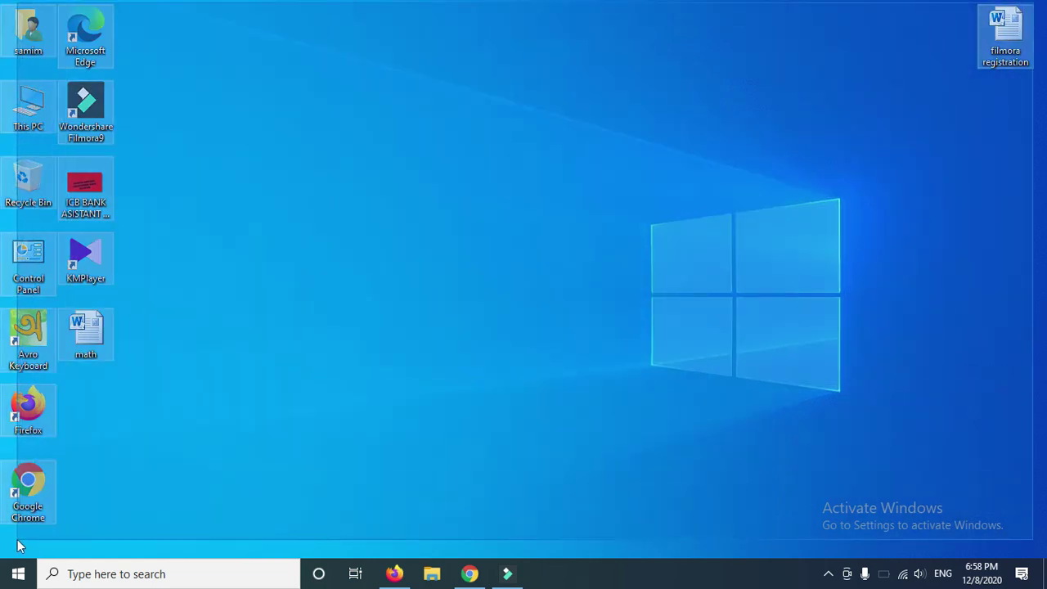
pyautogui.click(115, 385)
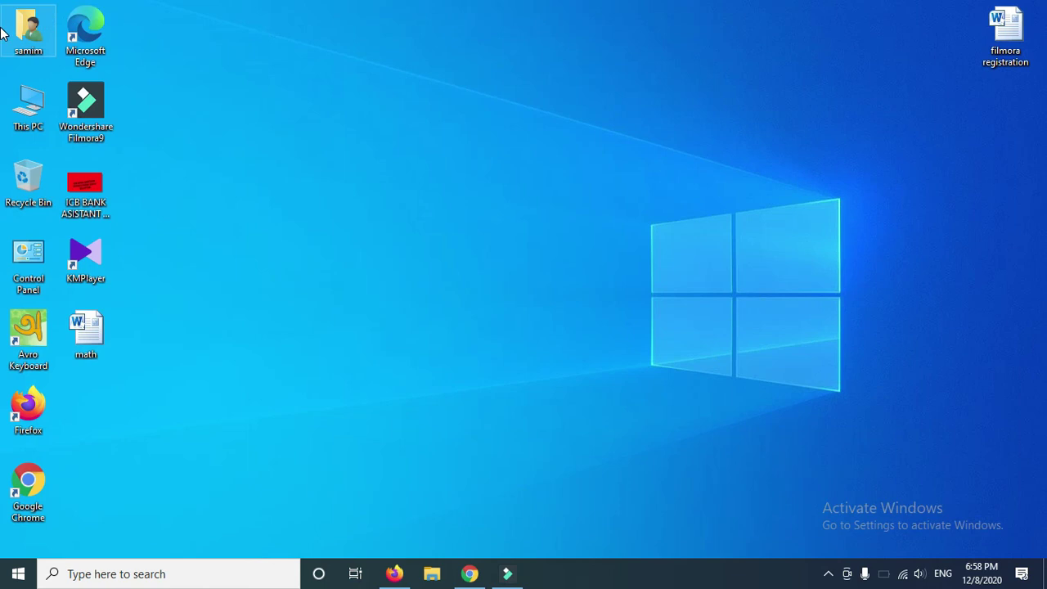
pyautogui.moveTo(1035, 10); pyautogui.dragTo(14, 546)
pyautogui.click(342, 140)
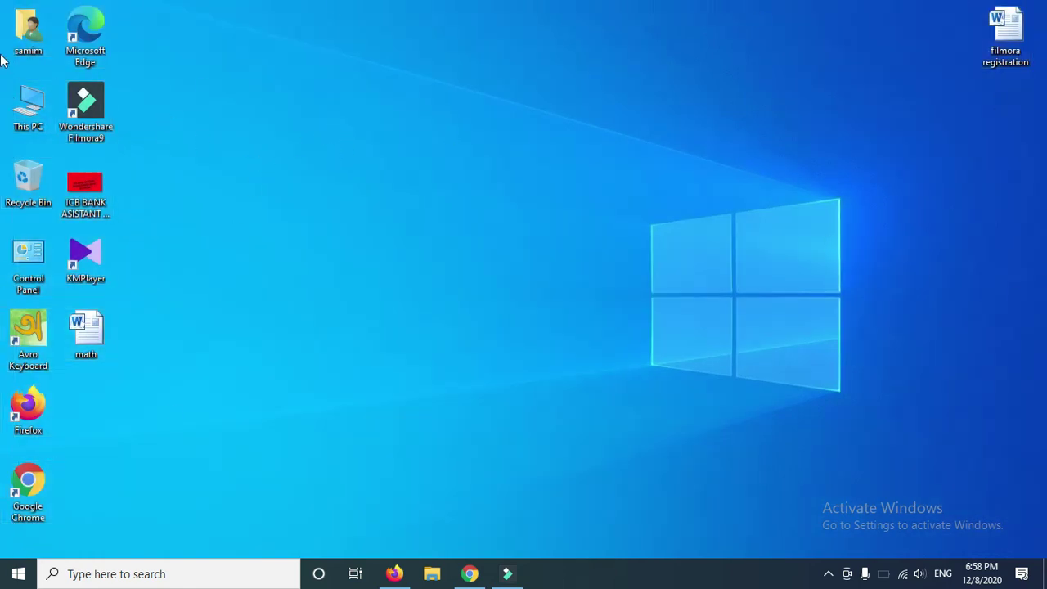
pyautogui.moveTo(4, 25); pyautogui.dragTo(33, 33)
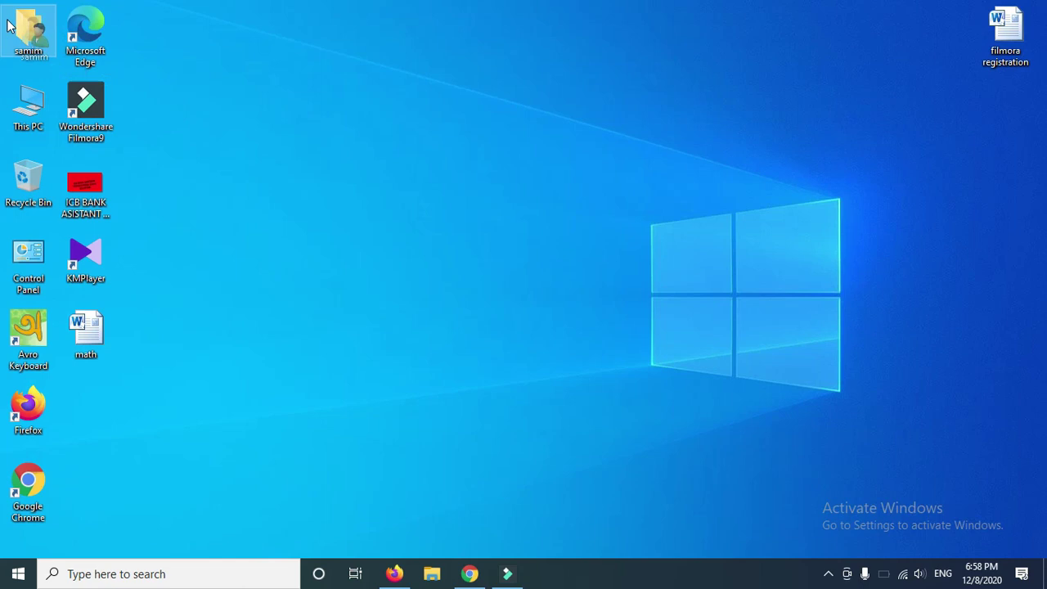
pyautogui.click(237, 107)
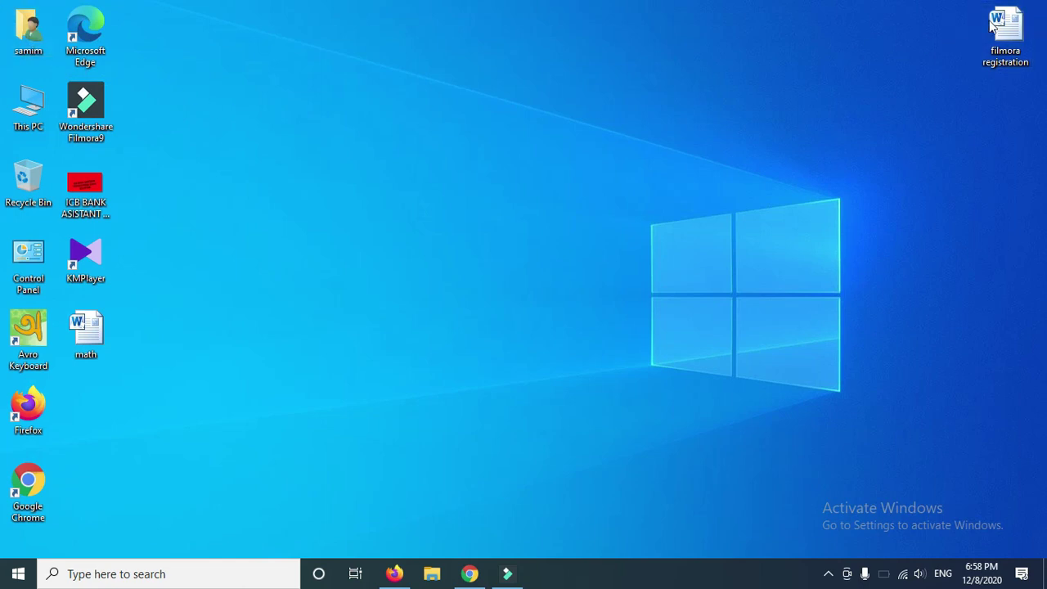
pyautogui.moveTo(1042, 20); pyautogui.dragTo(14, 537)
pyautogui.click(284, 184)
pyautogui.moveTo(28, 31)
pyautogui.mouseDown()
pyautogui.moveTo(224, 91)
pyautogui.moveTo(82, 69)
pyautogui.moveTo(28, 33)
pyautogui.mouseUp()
pyautogui.click(827, 573)
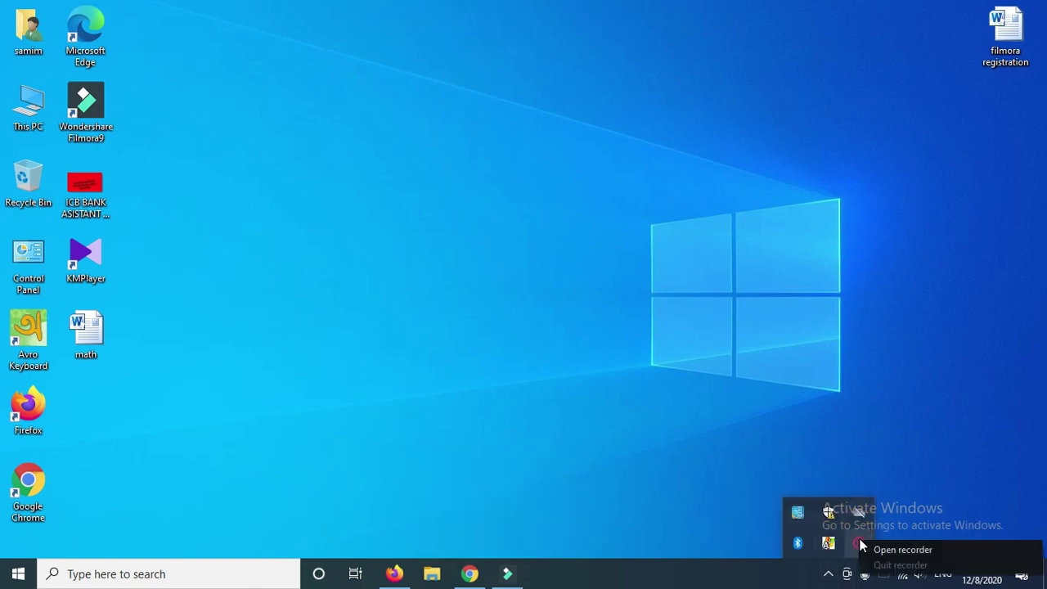
pyautogui.rightClick(860, 544)
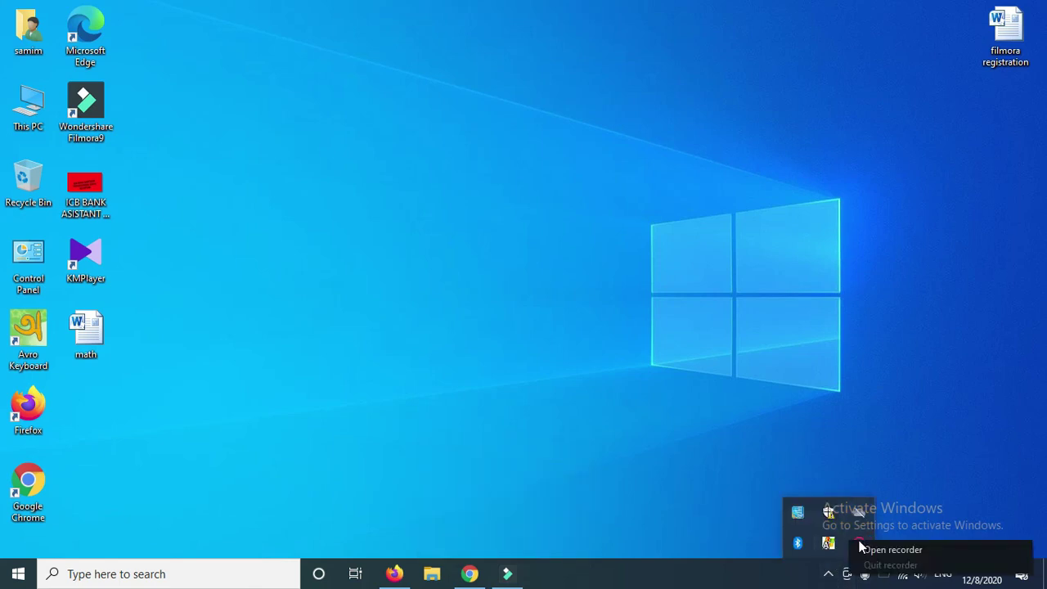